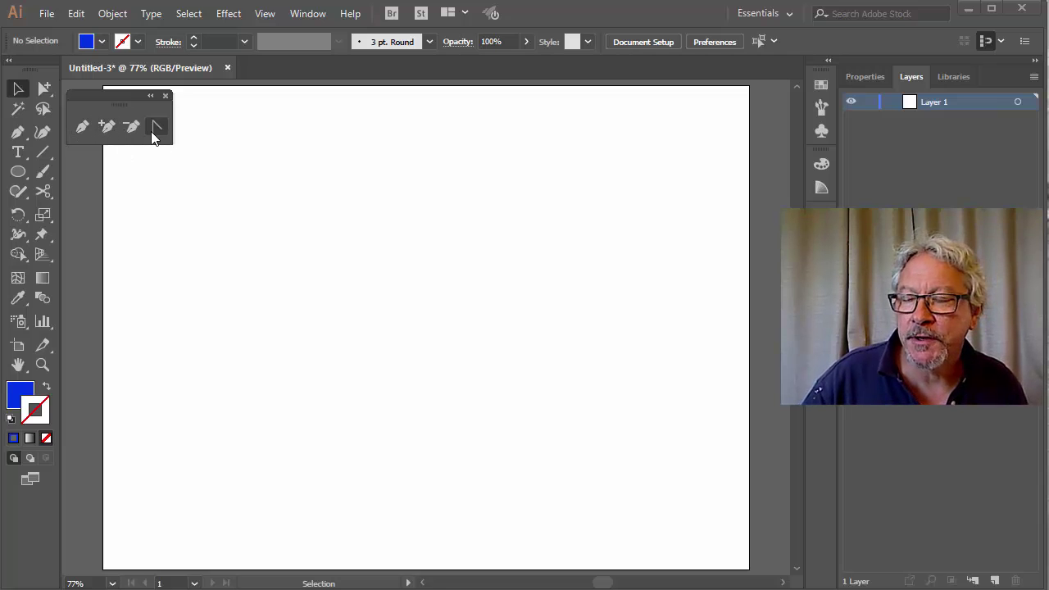
# Step: Draw a teardrop-shaped petal about 140 by 170 px in the upper-left part of the artboard with the Pen tool
pyautogui.click(82, 129)
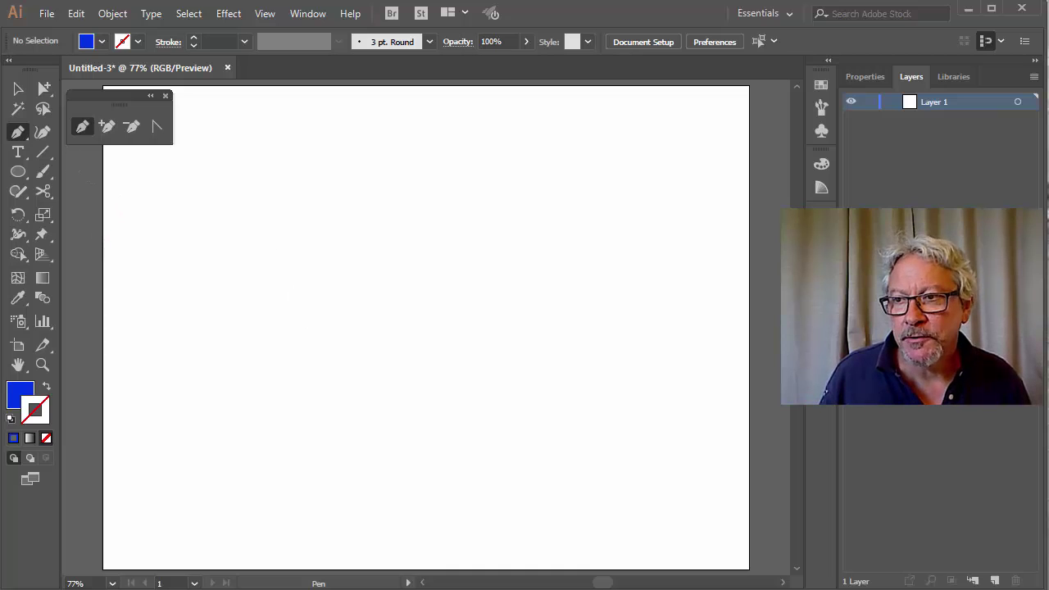
pyautogui.click(355, 312)
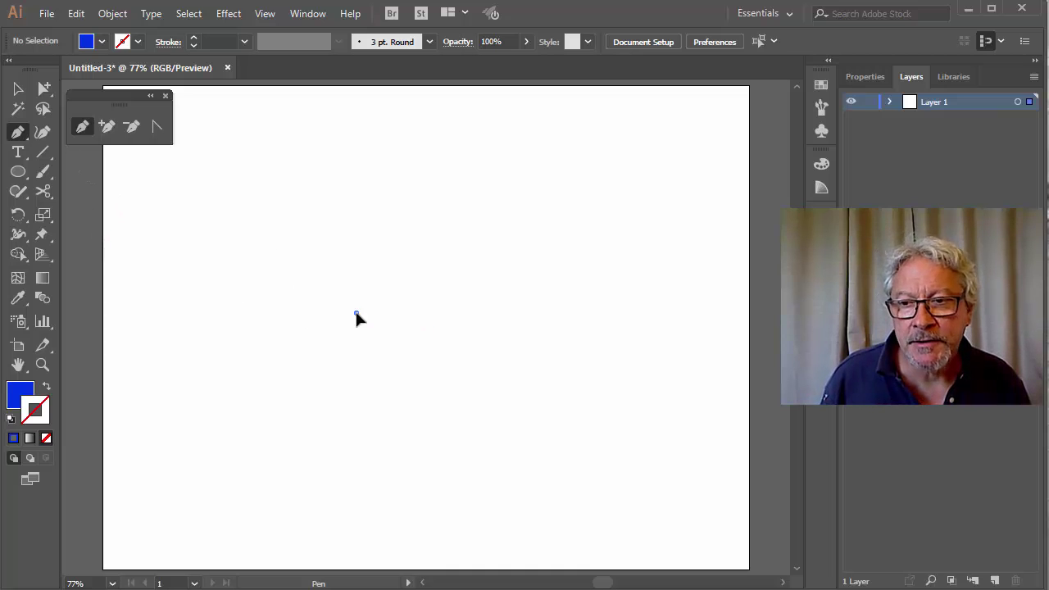
pyautogui.moveTo(277, 214); pyautogui.dragTo(320, 171)
pyautogui.moveTo(356, 312)
pyautogui.mouseDown()
pyautogui.moveTo(358, 241)
pyautogui.moveTo(361, 325)
pyautogui.mouseUp()
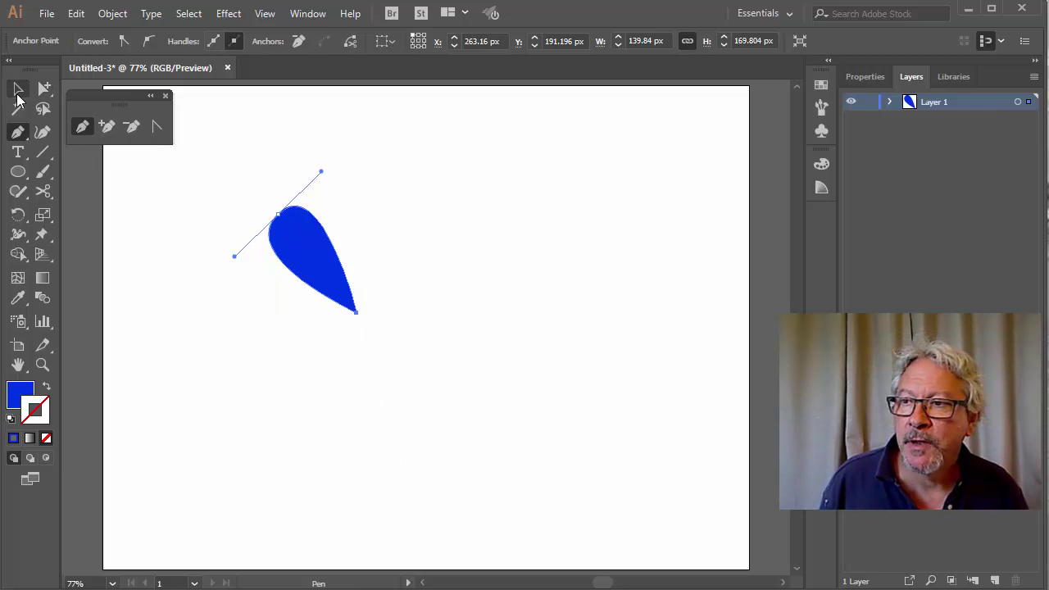
pyautogui.click(17, 94)
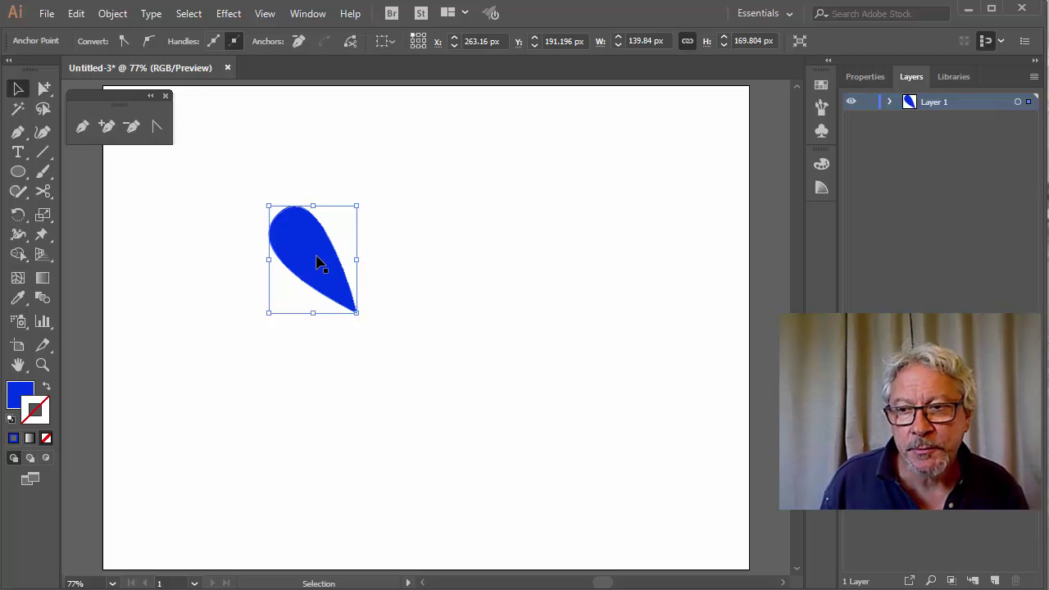
# Step: Set the petal's fill to the deep red D0001B
pyautogui.click(26, 396)
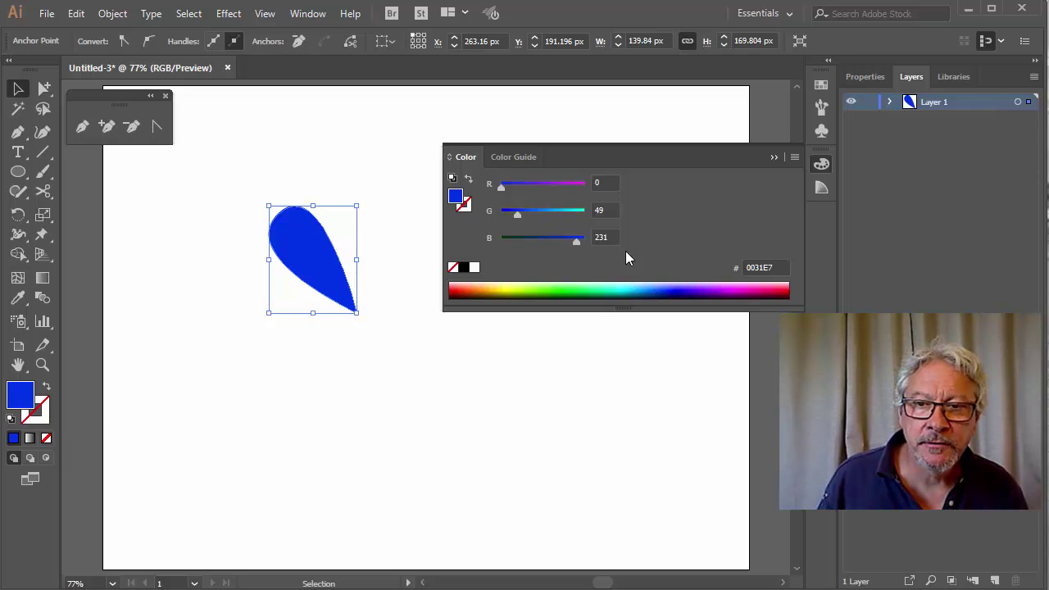
pyautogui.click(787, 289)
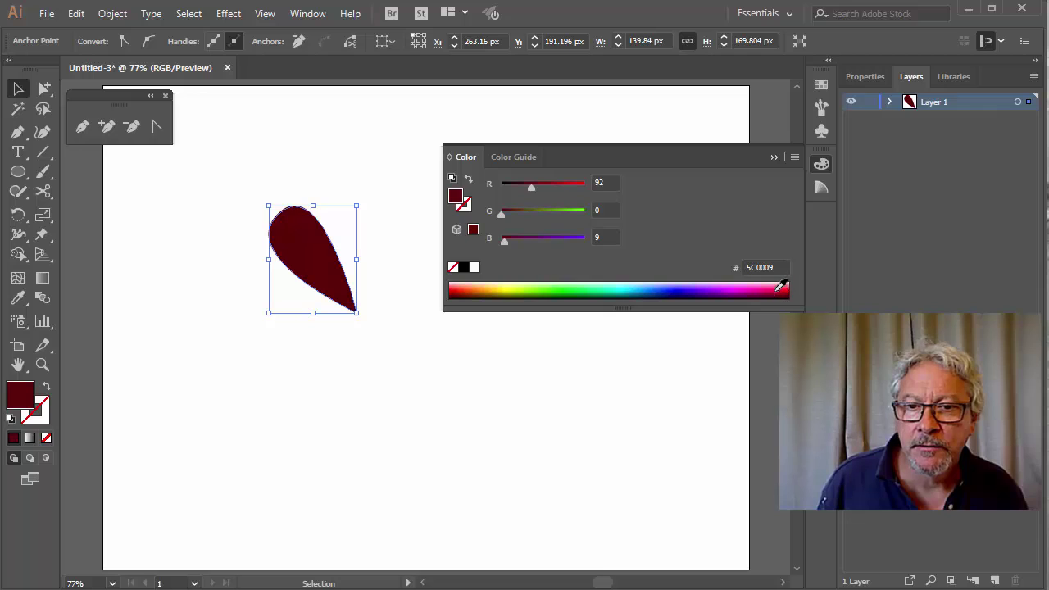
pyautogui.click(784, 283)
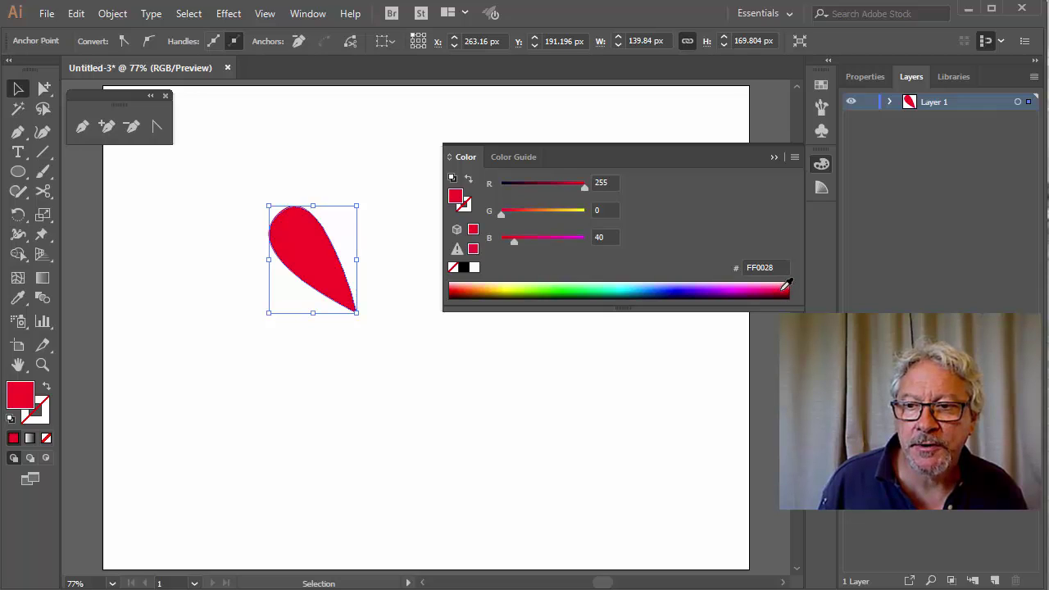
pyautogui.click(786, 285)
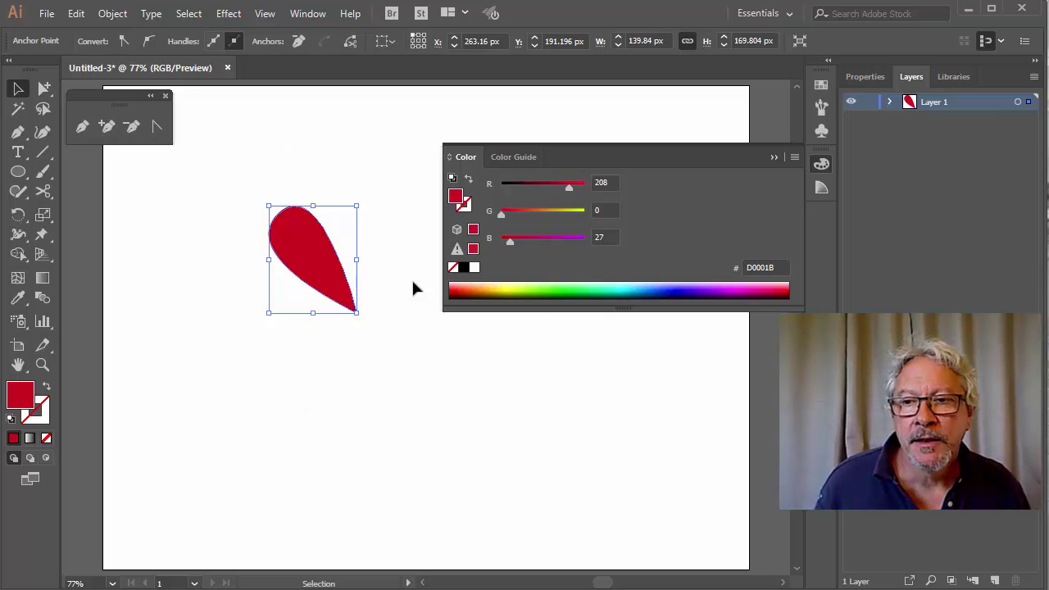
# Step: Show the Color Guide for the petal's red, try the Complementary harmony rule, and settle on Split Complementary
pyautogui.click(505, 156)
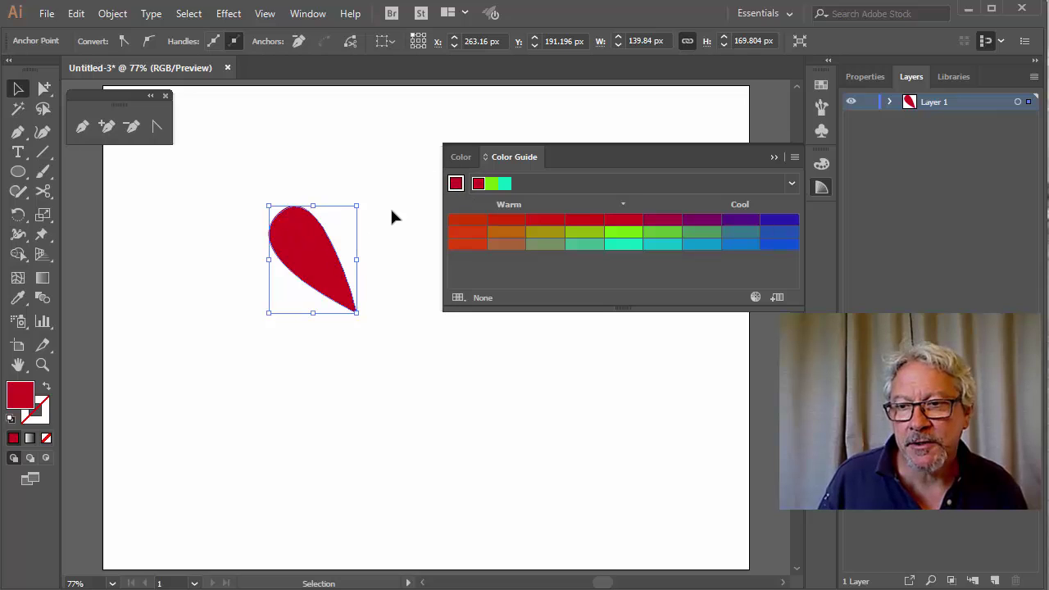
pyautogui.click(792, 184)
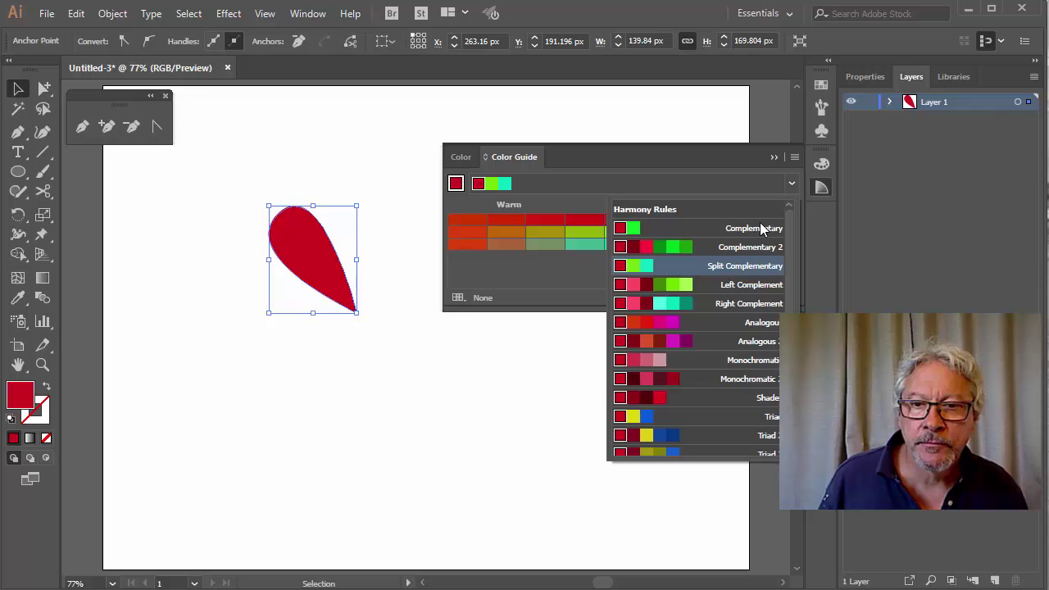
pyautogui.click(758, 227)
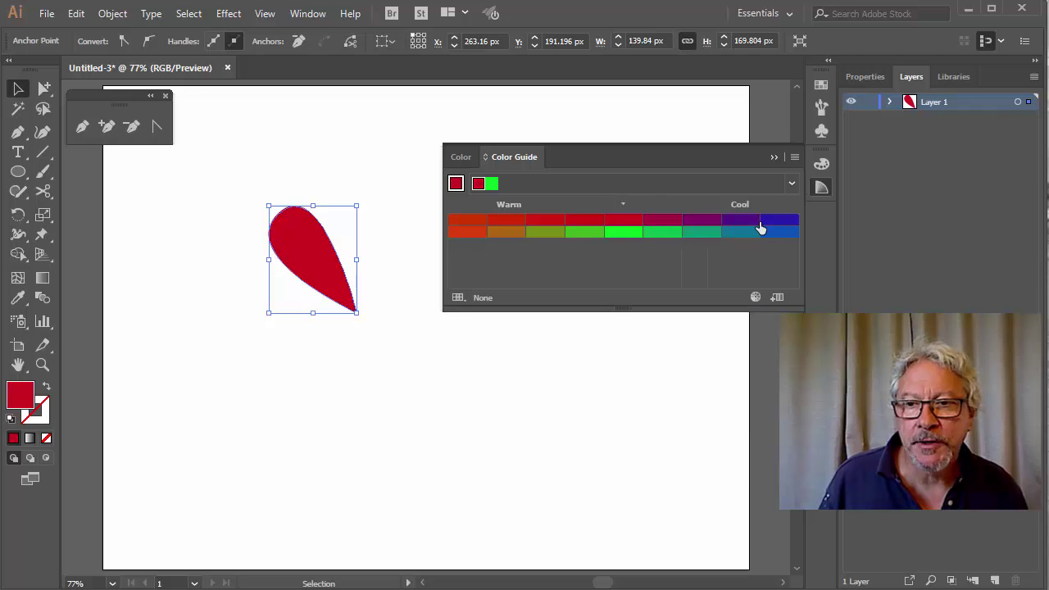
pyautogui.click(793, 184)
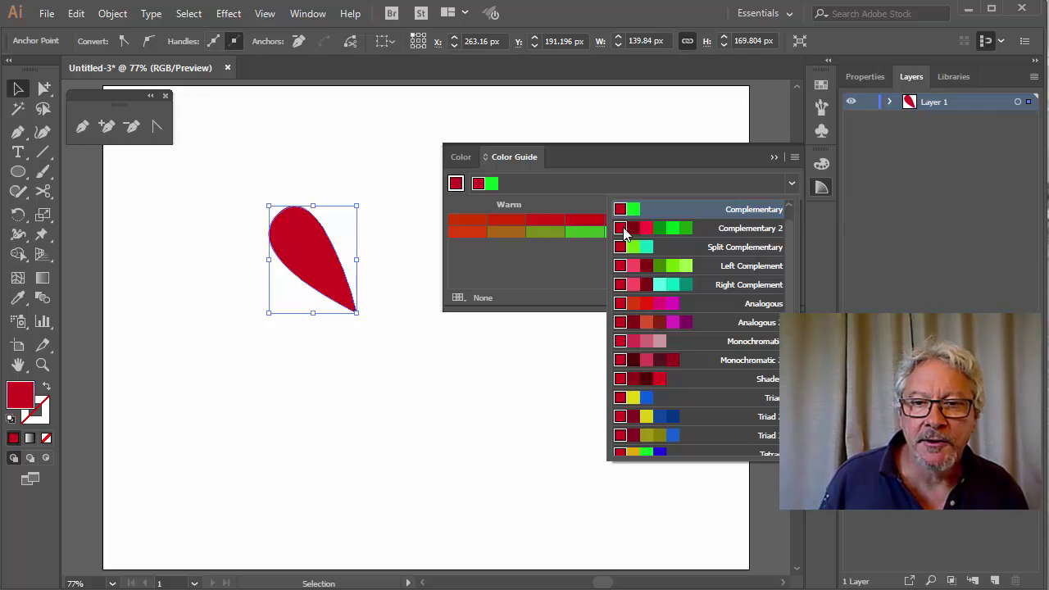
pyautogui.click(749, 244)
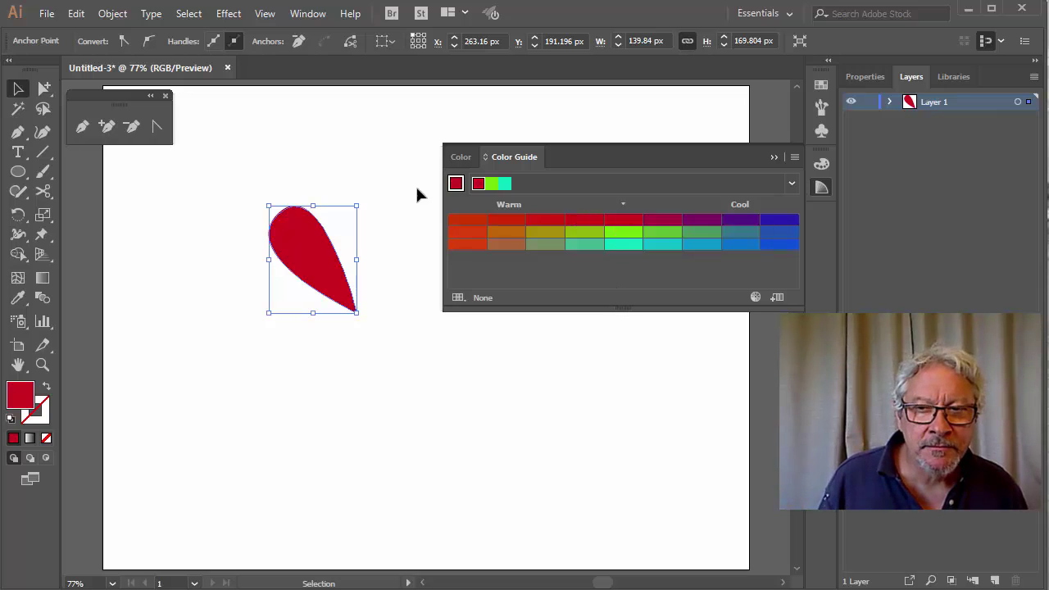
# Step: Edit the harmony on the Recolor Artwork color wheel, setting the base red to hue 0°, saturation 90% and brightness 75%
pyautogui.click(755, 296)
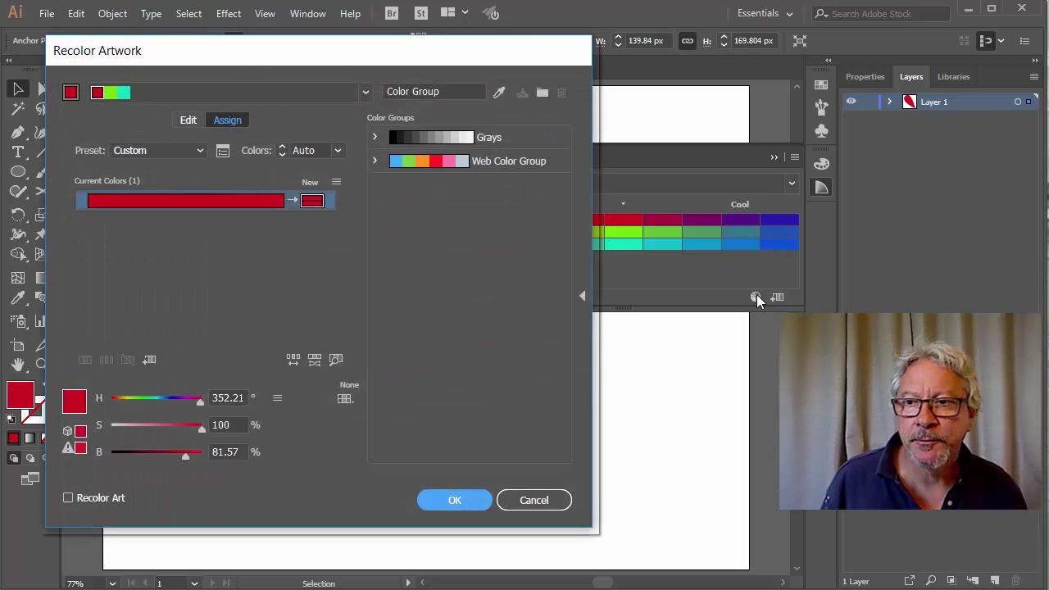
pyautogui.click(188, 120)
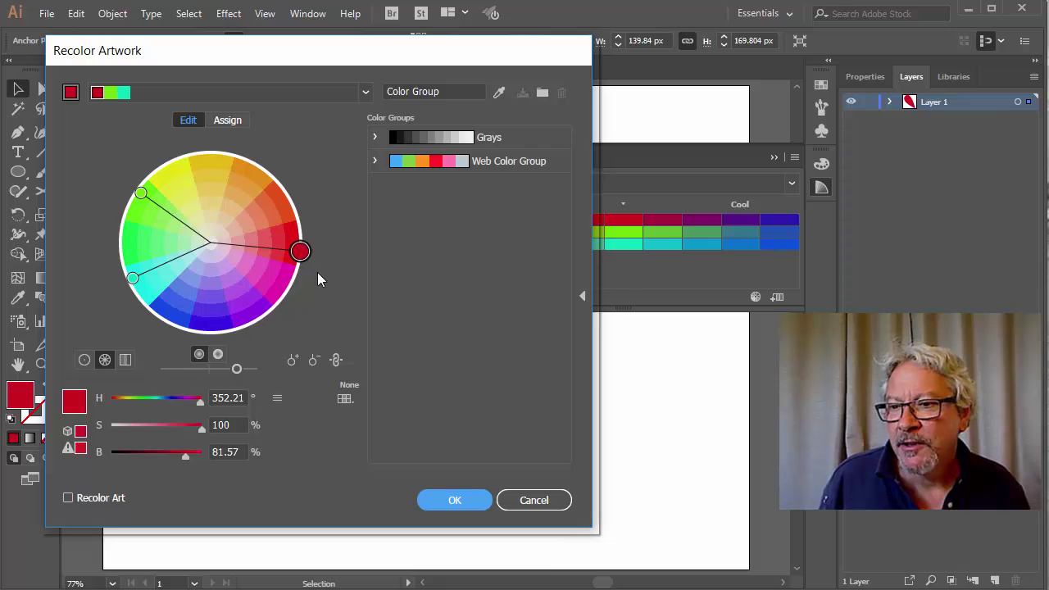
pyautogui.moveTo(302, 254)
pyautogui.mouseDown()
pyautogui.moveTo(298, 238)
pyautogui.moveTo(306, 246)
pyautogui.mouseUp()
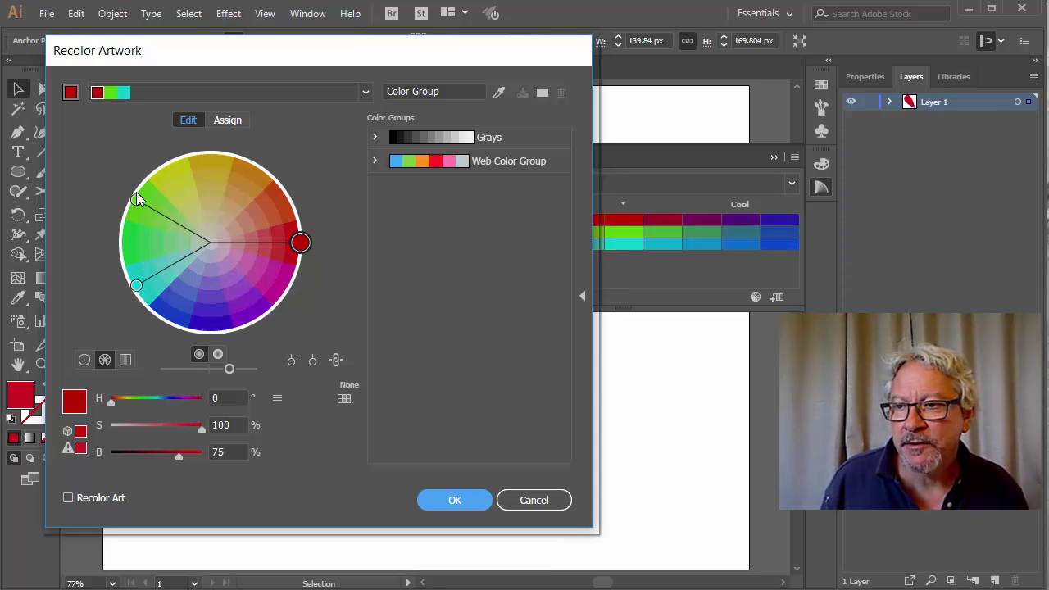
pyautogui.moveTo(136, 199)
pyautogui.mouseDown()
pyautogui.moveTo(121, 242)
pyautogui.moveTo(142, 250)
pyautogui.moveTo(141, 206)
pyautogui.mouseUp()
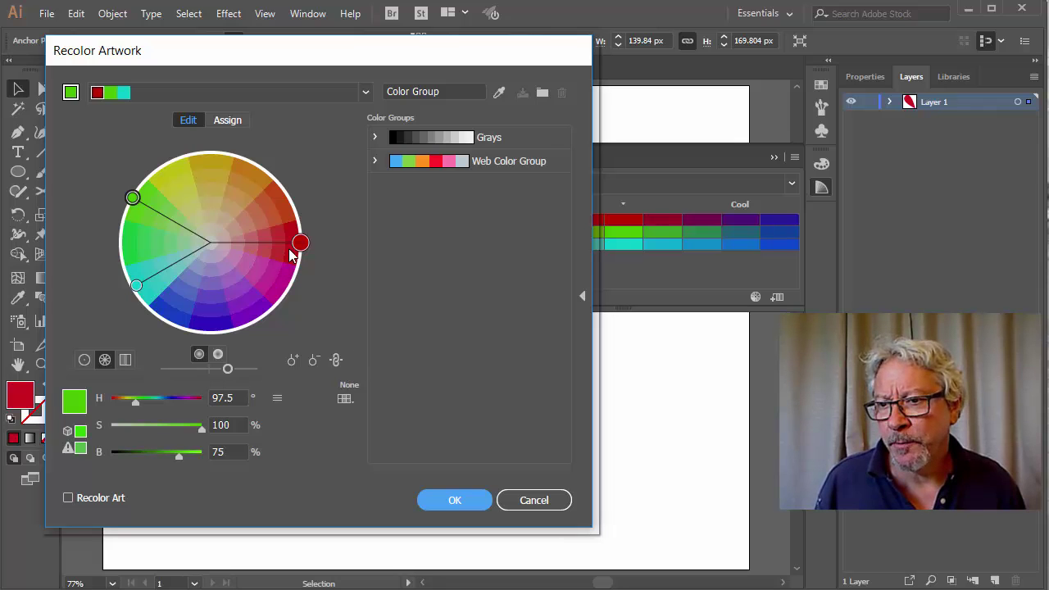
pyautogui.moveTo(297, 244); pyautogui.dragTo(292, 269)
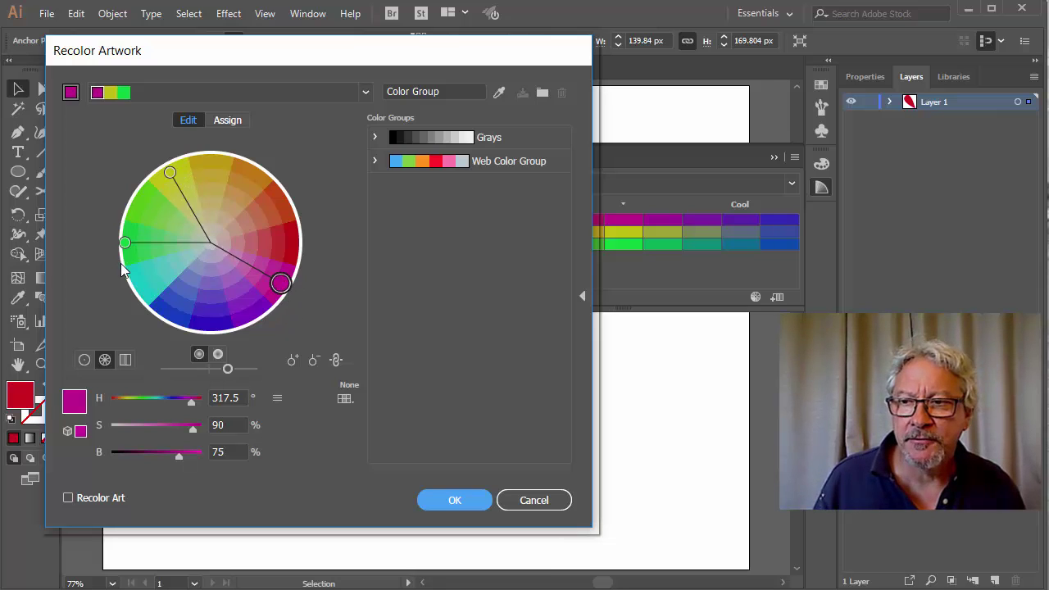
pyautogui.moveTo(281, 284); pyautogui.dragTo(292, 243)
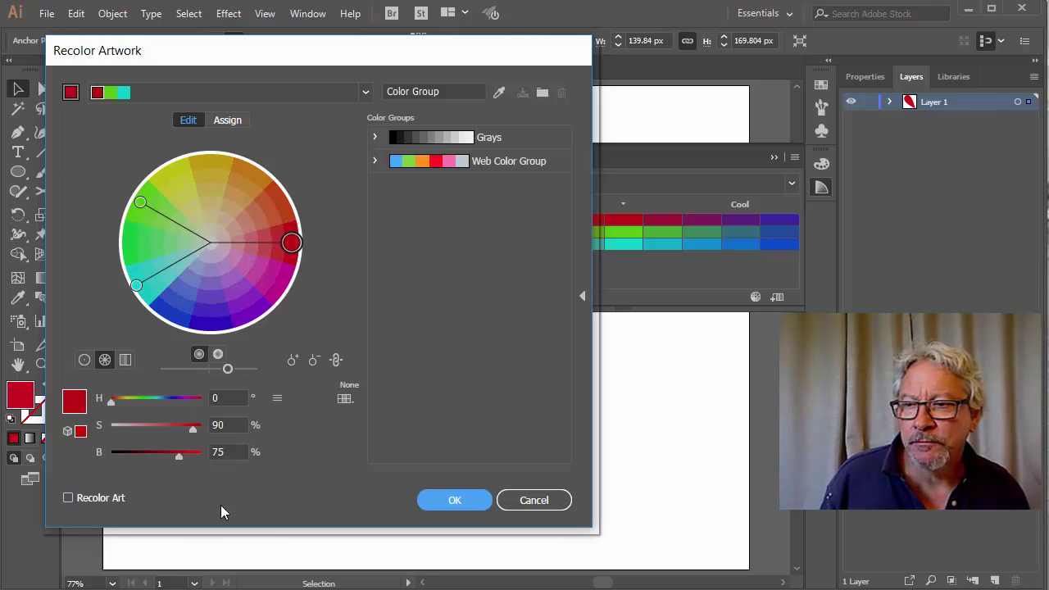
# Step: Switch to the smooth color wheel and shift the harmony to a red at about 5° hue, a bright green and a cyan at about 184°
pyautogui.click(81, 360)
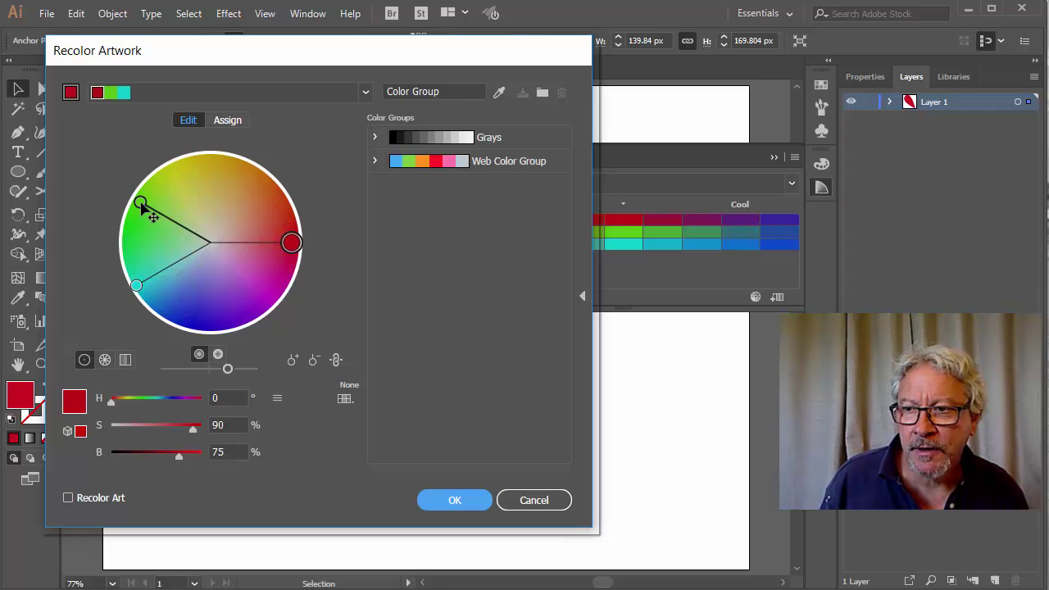
pyautogui.moveTo(140, 203); pyautogui.dragTo(140, 225)
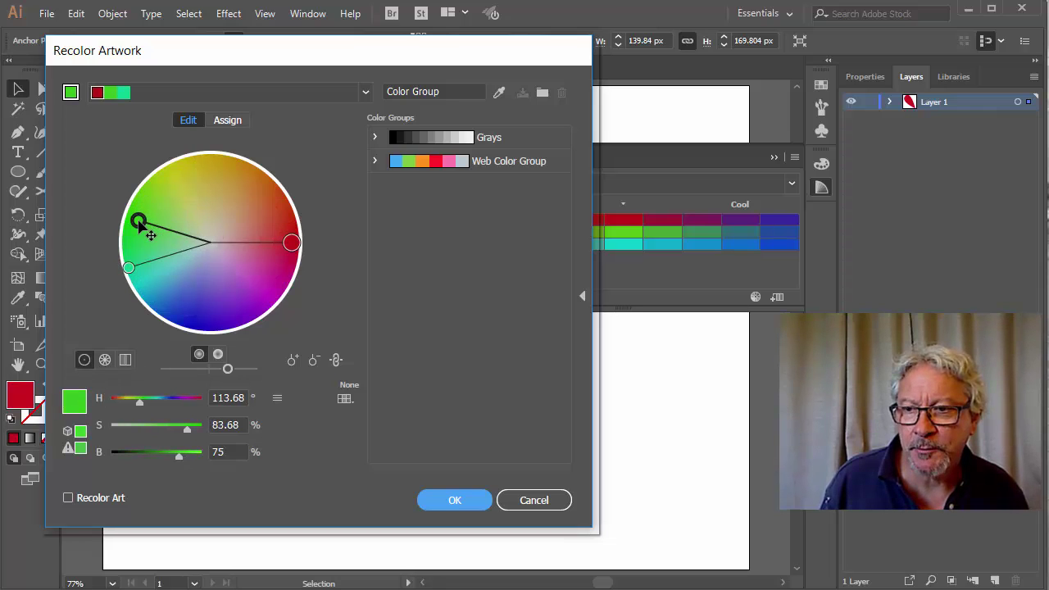
pyautogui.moveTo(292, 242); pyautogui.dragTo(291, 233)
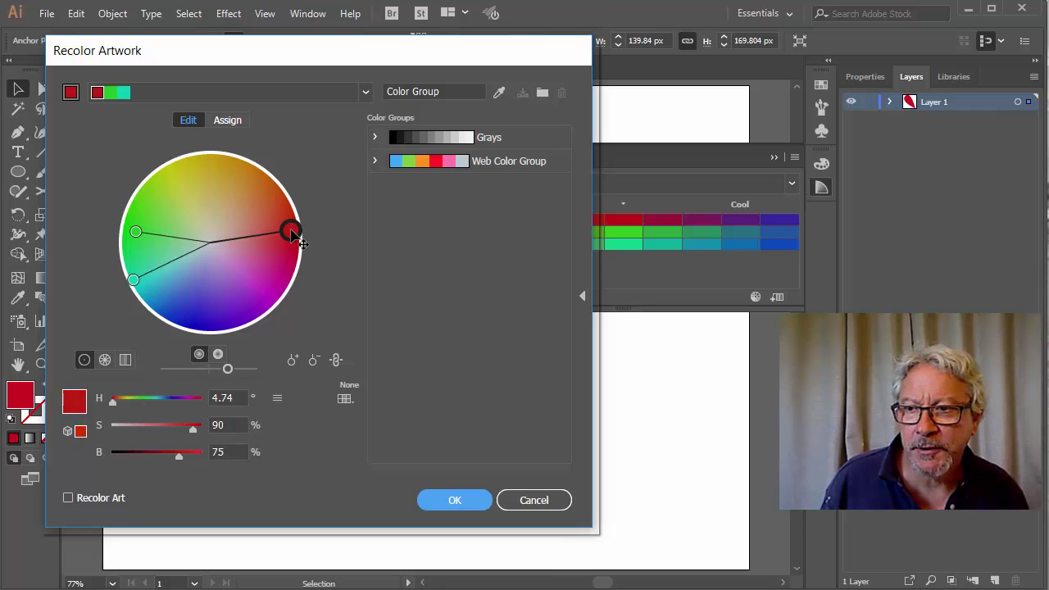
pyautogui.moveTo(136, 234); pyautogui.dragTo(119, 235)
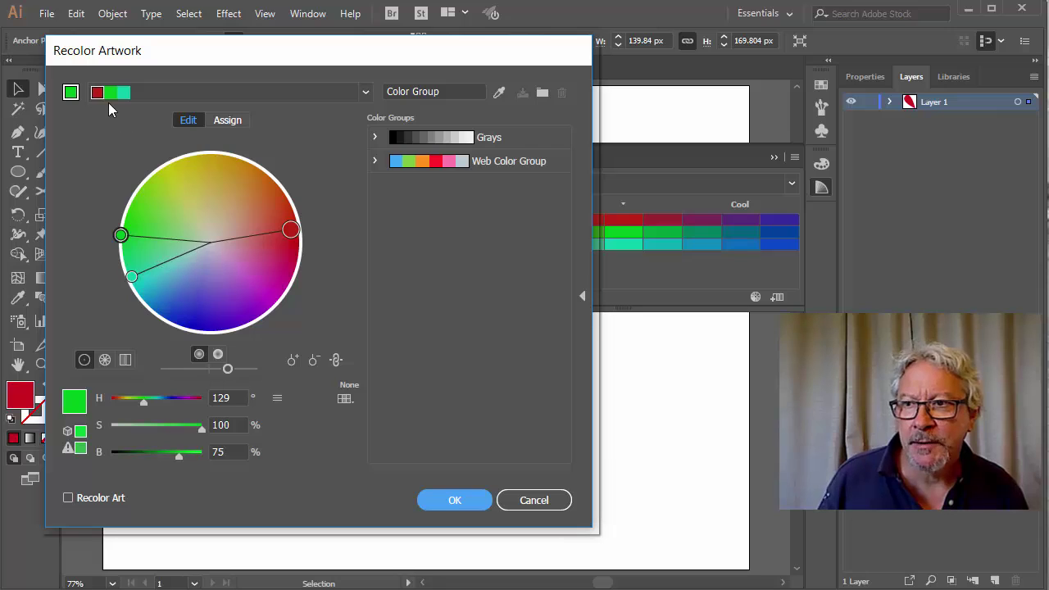
pyautogui.moveTo(132, 278); pyautogui.dragTo(136, 290)
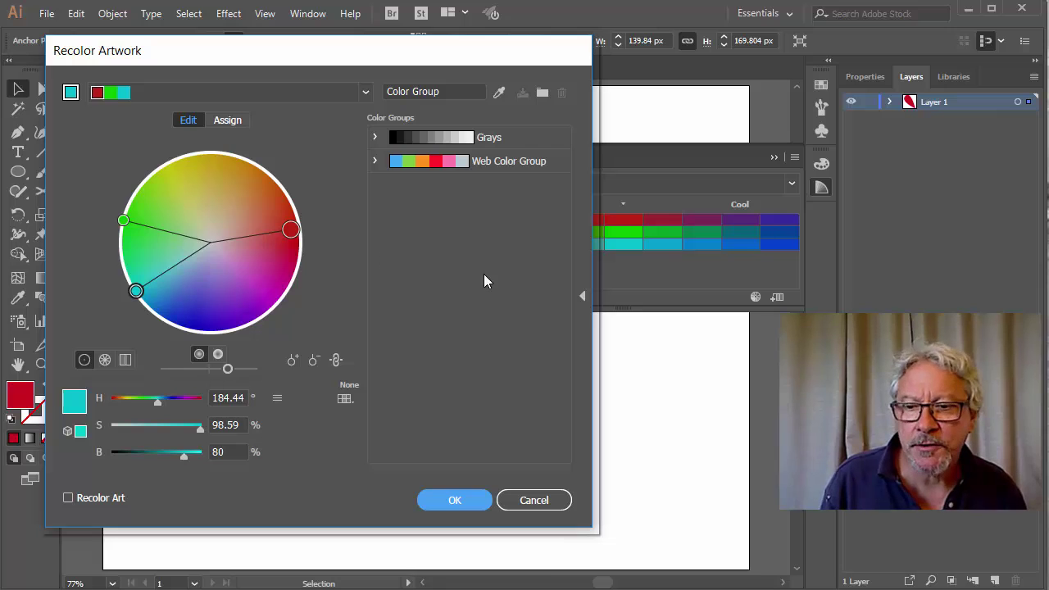
# Step: Name the color group floral, save it as a new group, and accept the Recolor Artwork settings
pyautogui.click(451, 91)
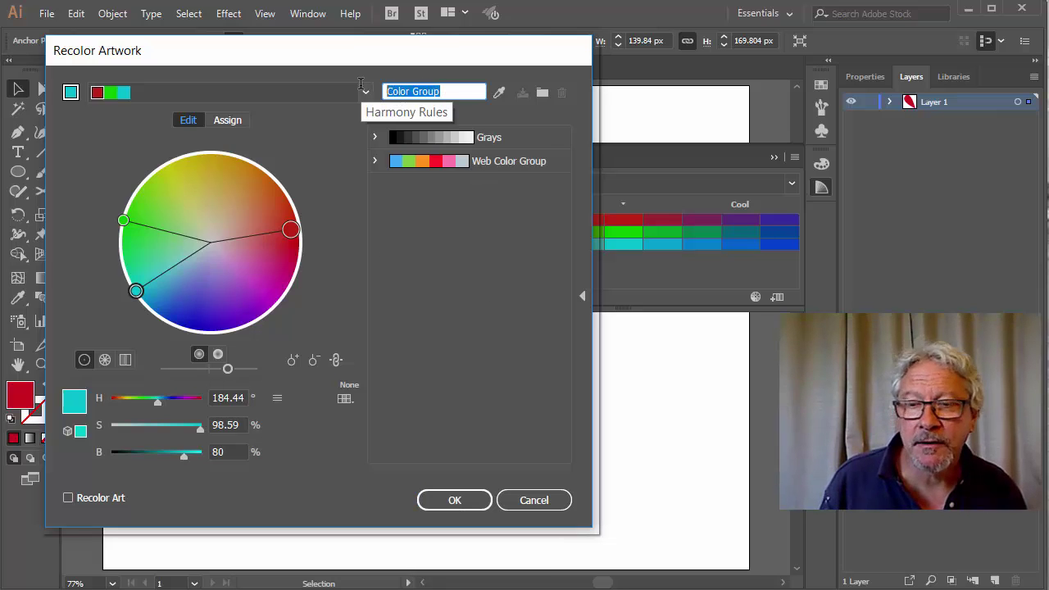
pyautogui.write('flo')
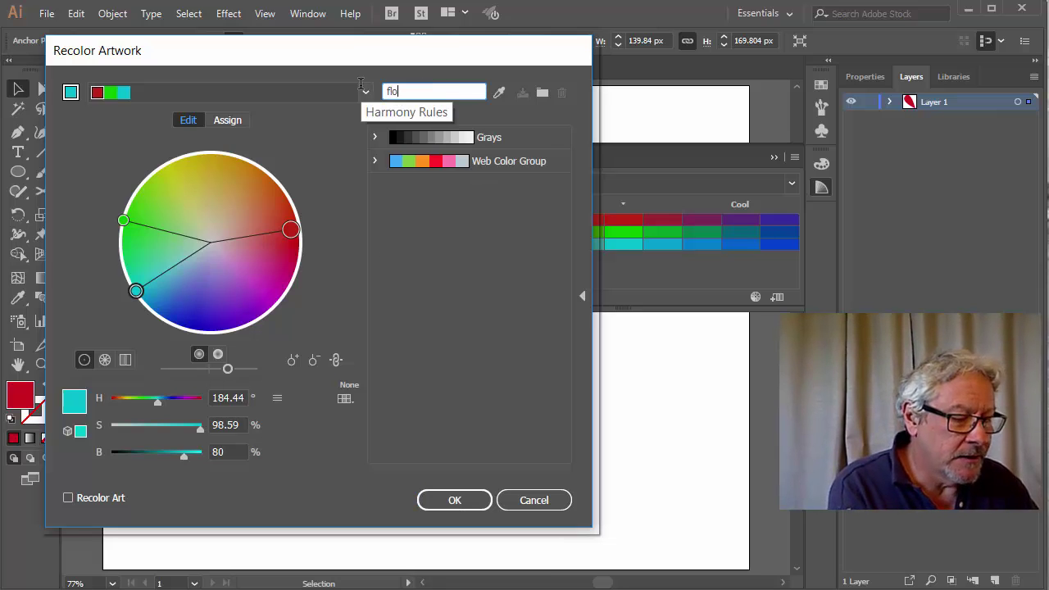
pyautogui.write('ral')
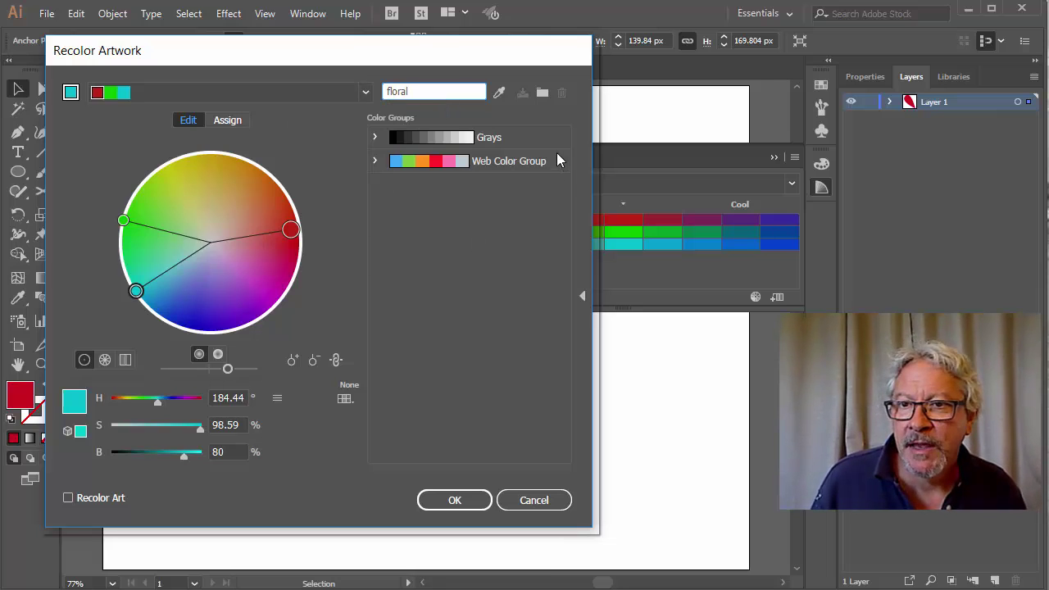
pyautogui.click(538, 91)
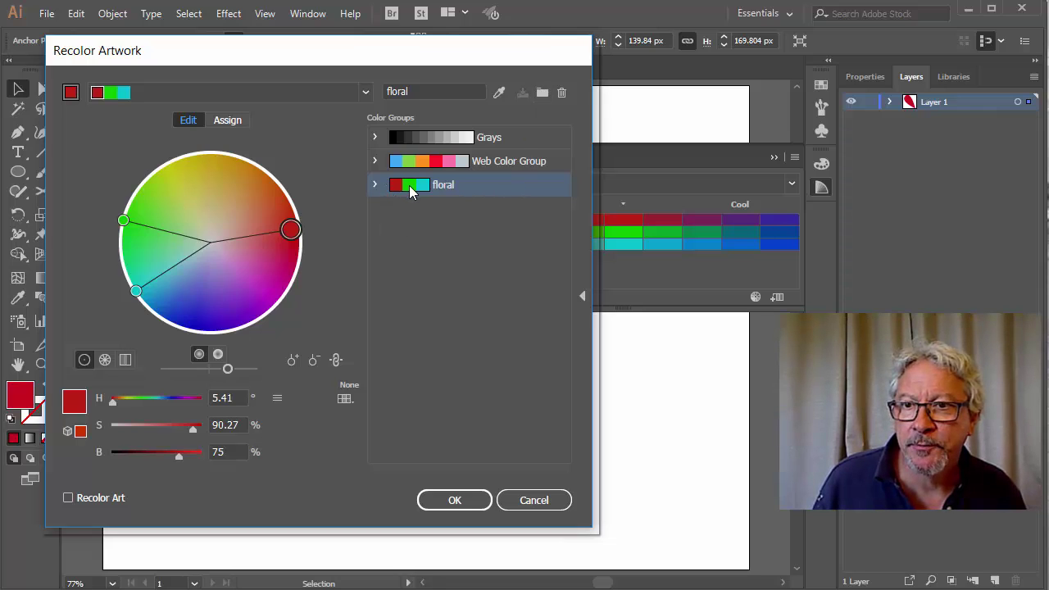
pyautogui.click(473, 506)
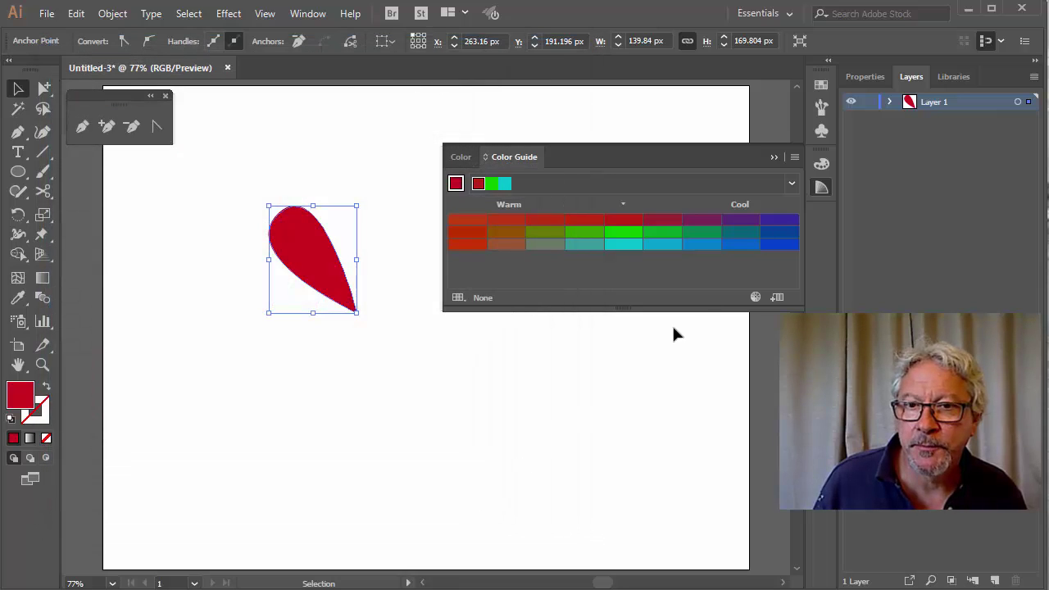
# Step: Show the swatches and draw a closed, curved four-point leaf shape with the Pen tool, starting below the petal and rising to its right
pyautogui.click(821, 87)
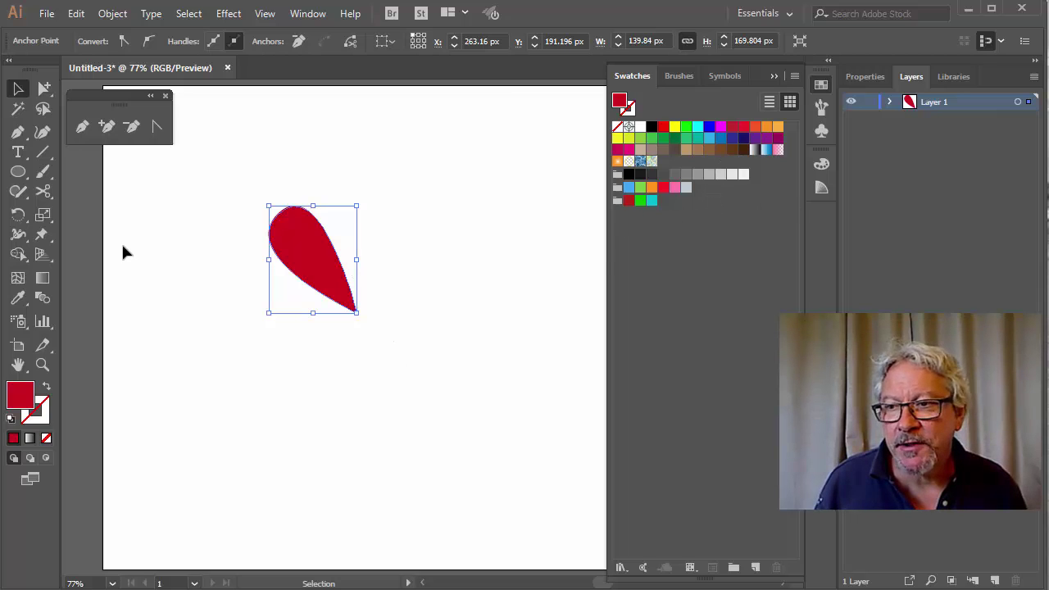
pyautogui.click(85, 124)
pyautogui.click(356, 383)
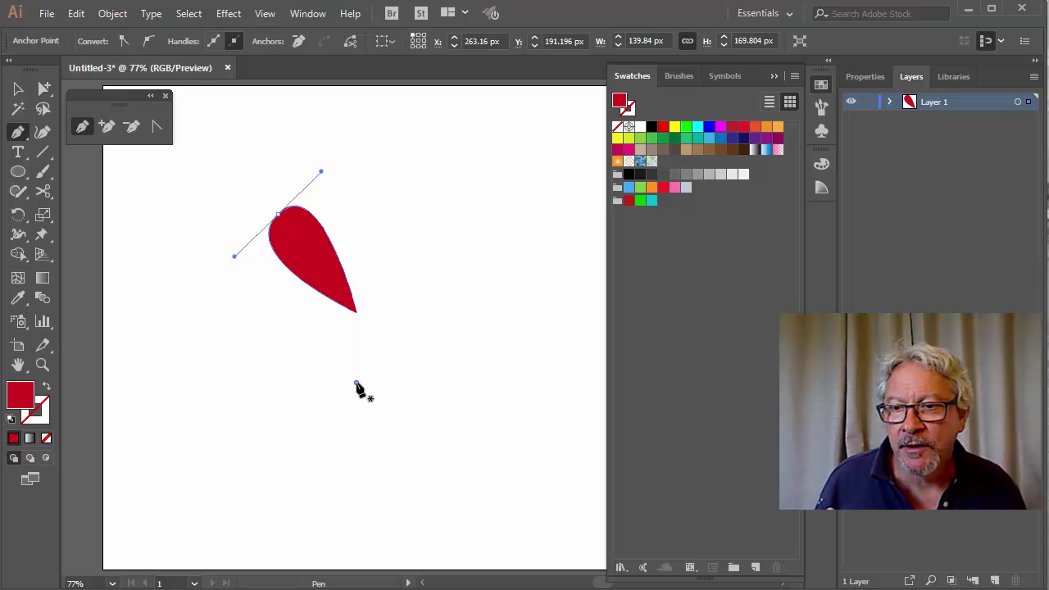
pyautogui.moveTo(379, 282); pyautogui.dragTo(411, 267)
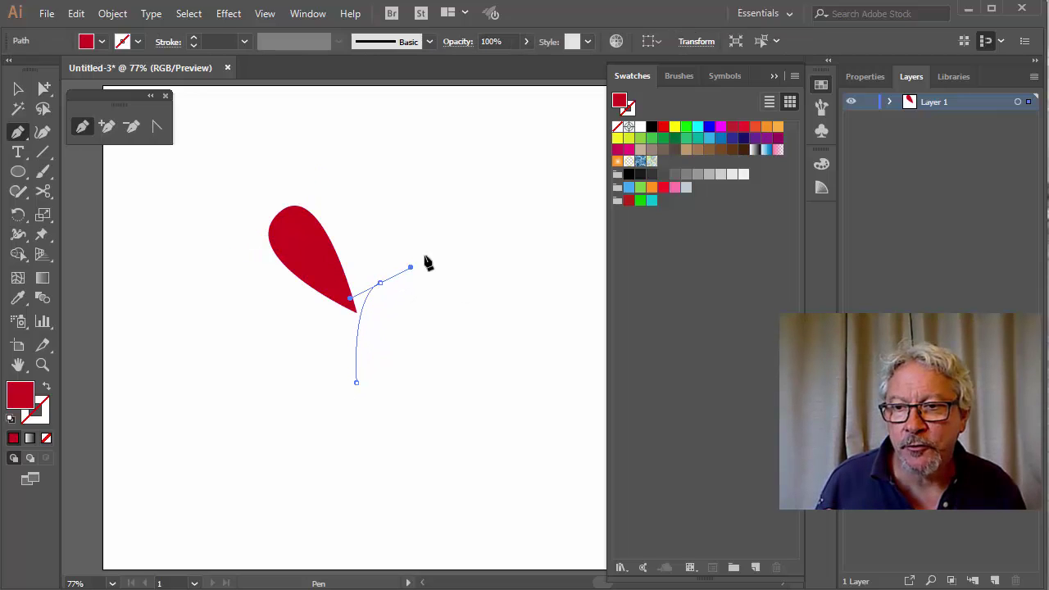
pyautogui.moveTo(457, 176); pyautogui.dragTo(453, 152)
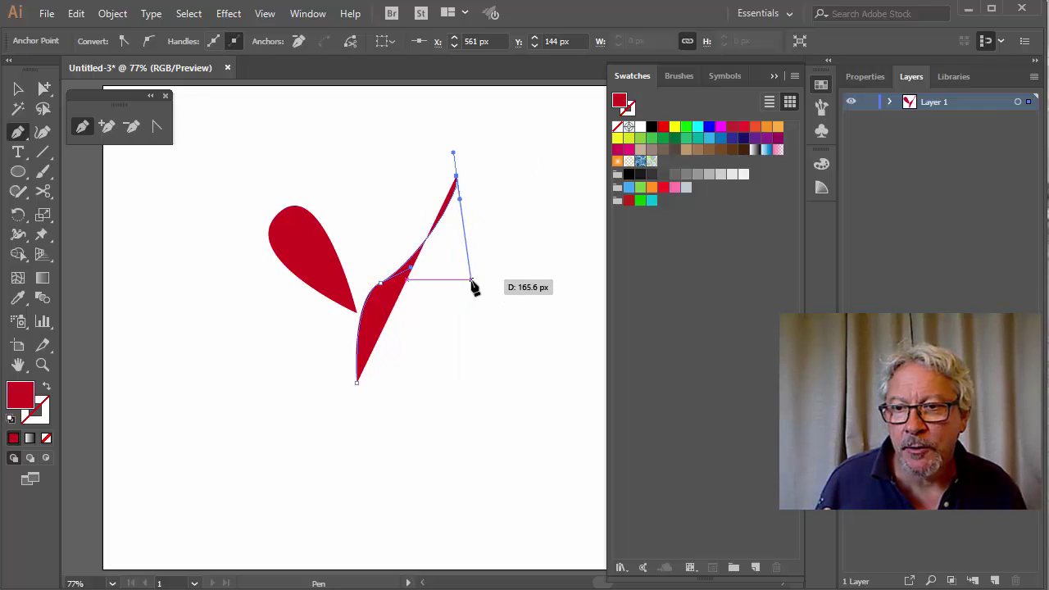
pyautogui.moveTo(472, 280); pyautogui.dragTo(450, 293)
pyautogui.moveTo(356, 382); pyautogui.dragTo(344, 428)
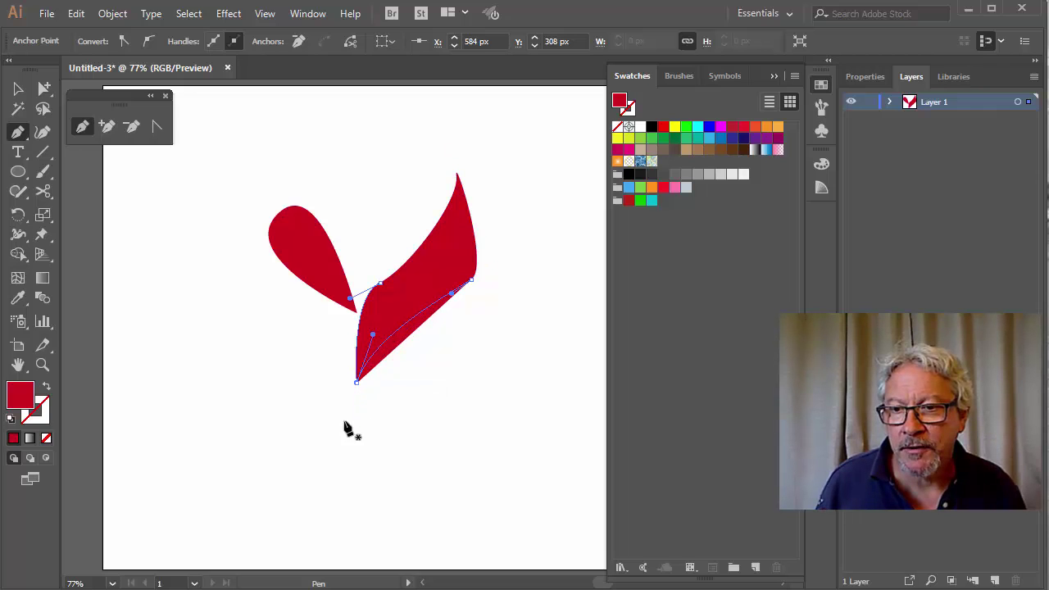
# Step: Reshape the leaf with the Anchor Point tool, pulling new curve handles from its lower-right anchor and its upper-left edge anchor
pyautogui.click(156, 125)
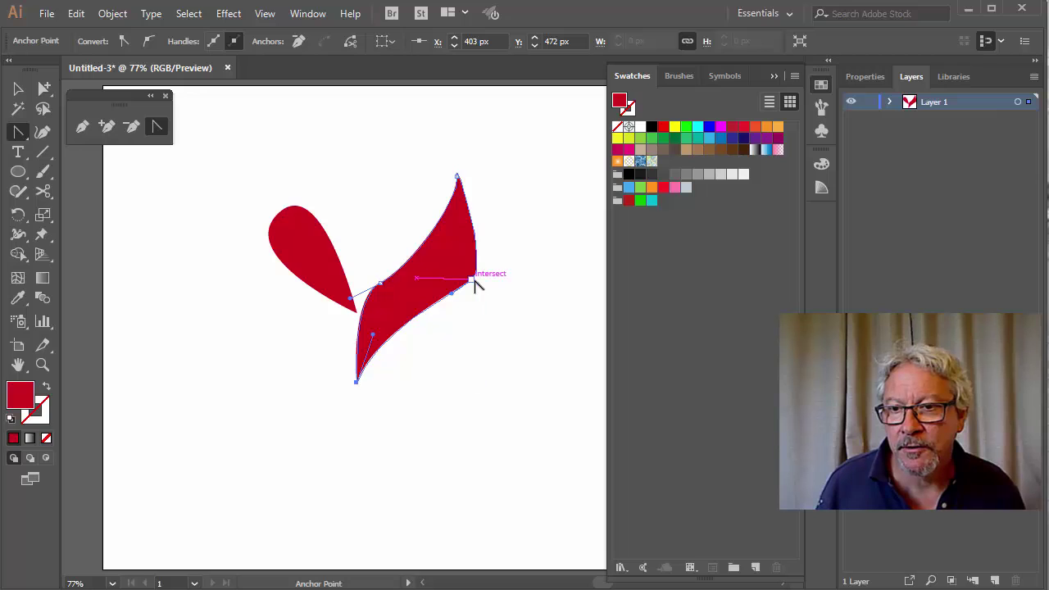
pyautogui.moveTo(472, 279); pyautogui.dragTo(465, 305)
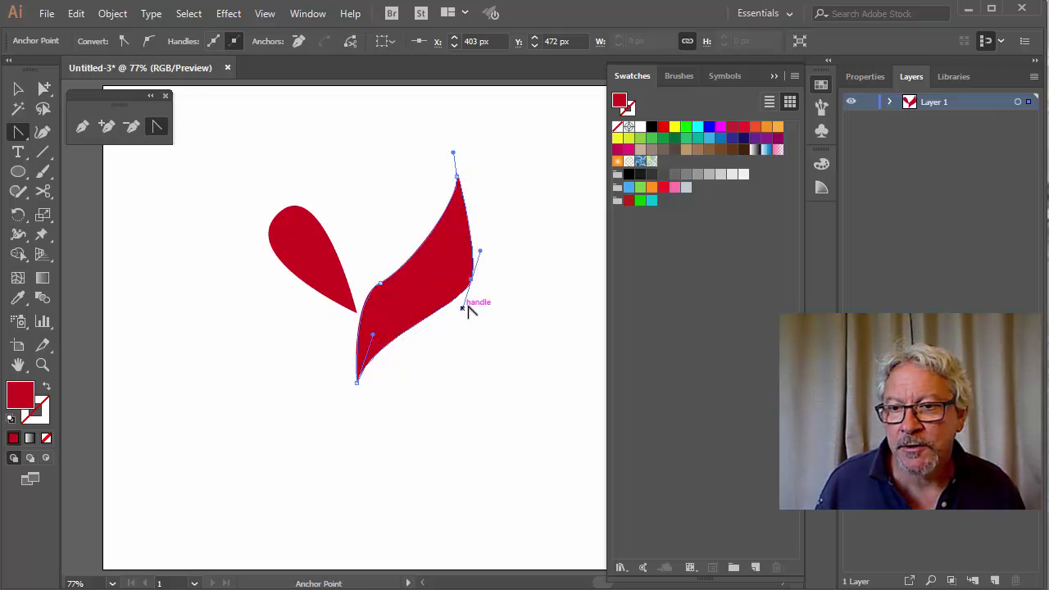
pyautogui.click(457, 177)
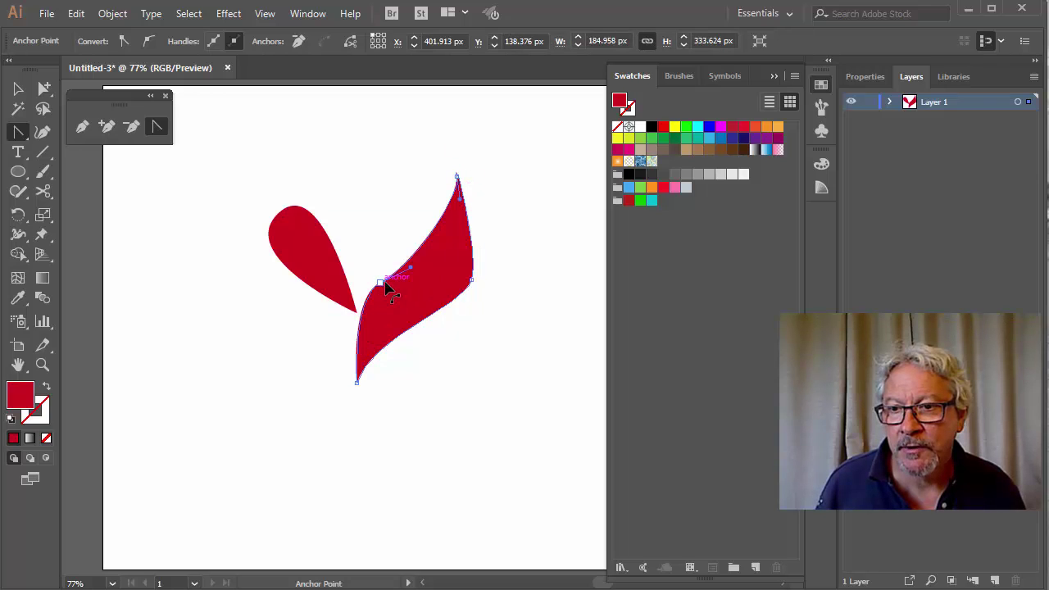
pyautogui.moveTo(382, 281); pyautogui.dragTo(412, 257)
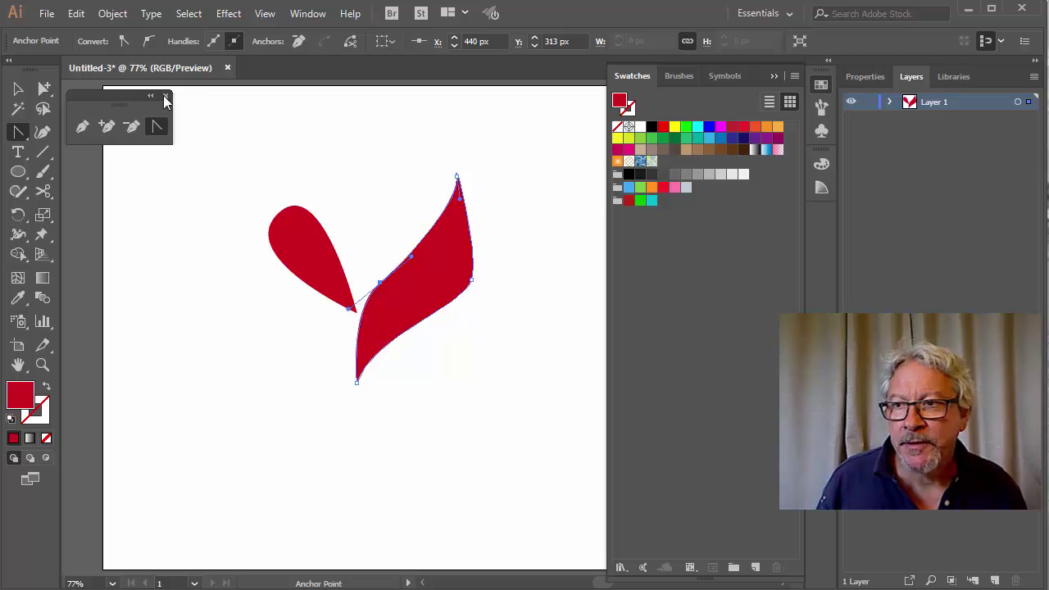
# Step: Slim the leaf by direct-selecting its lower-right anchor and moving it inward to about X 552, Y 276 px, and fill the leaf with the floral group's green
pyautogui.click(46, 90)
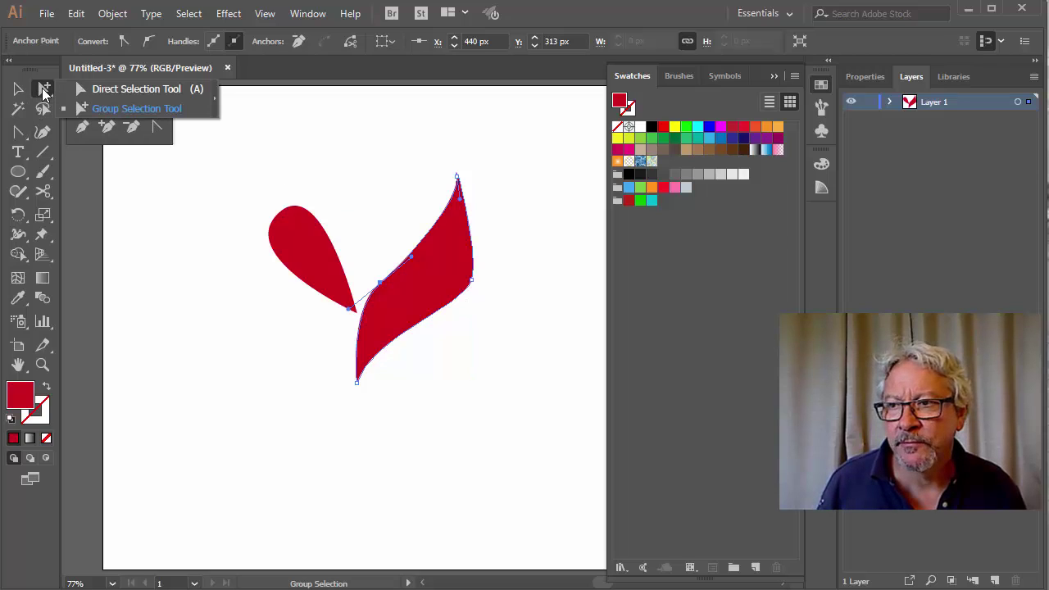
pyautogui.click(82, 89)
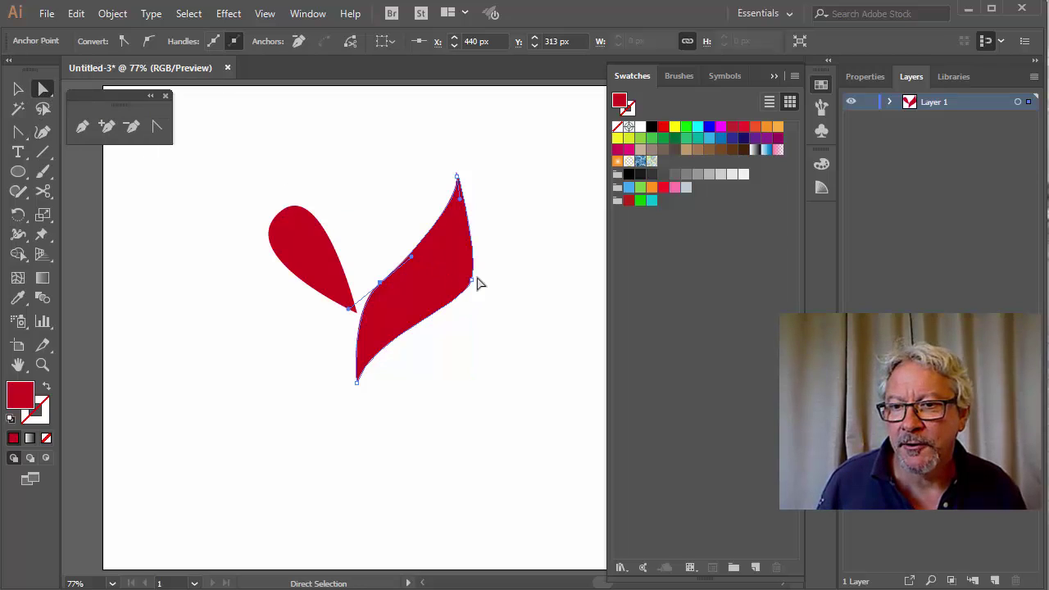
pyautogui.moveTo(470, 280); pyautogui.dragTo(466, 237)
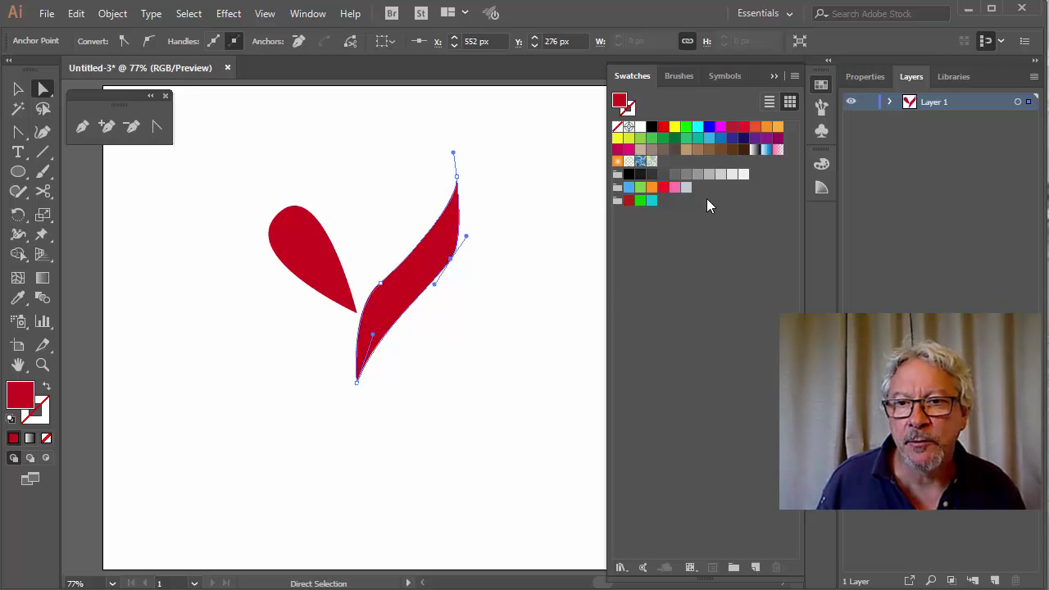
pyautogui.click(640, 200)
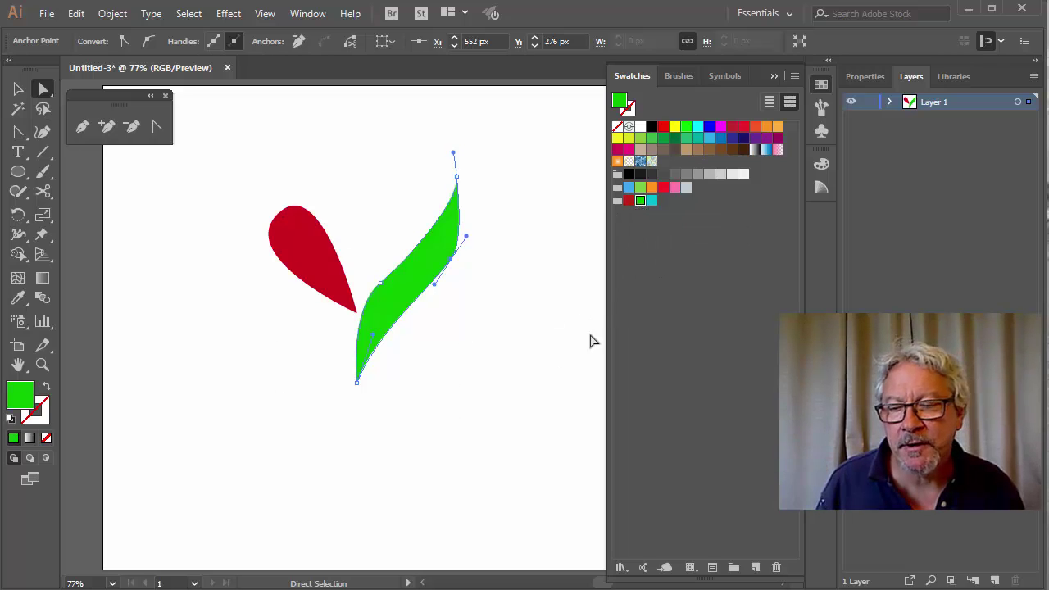